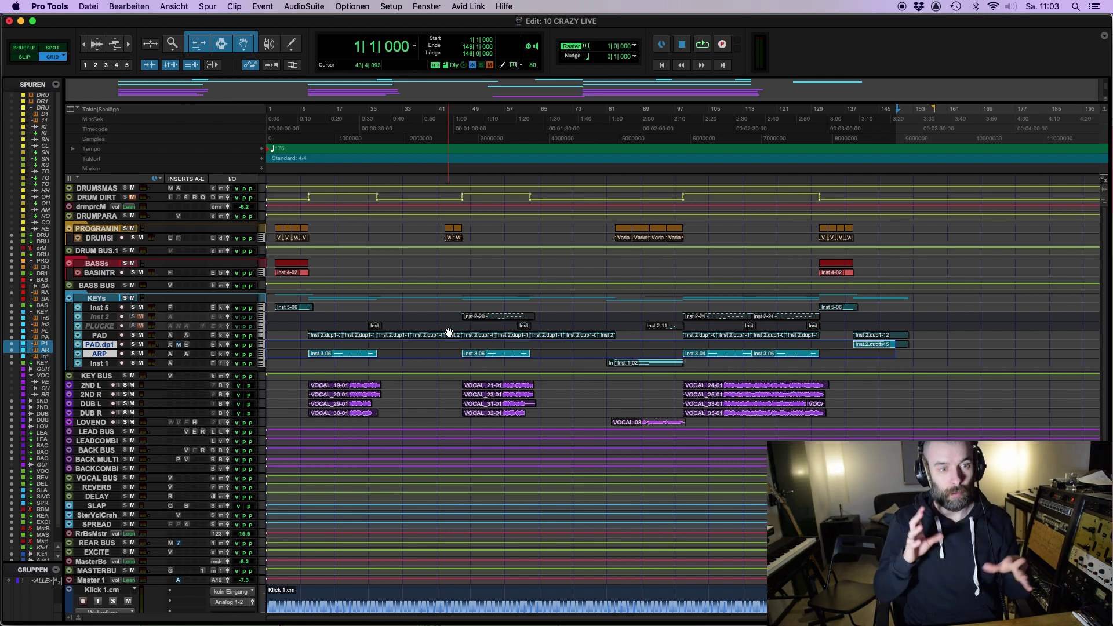
Play the arrangement from bar 3 and again from the start of the session, stopping playback each time
left_click(275, 253)
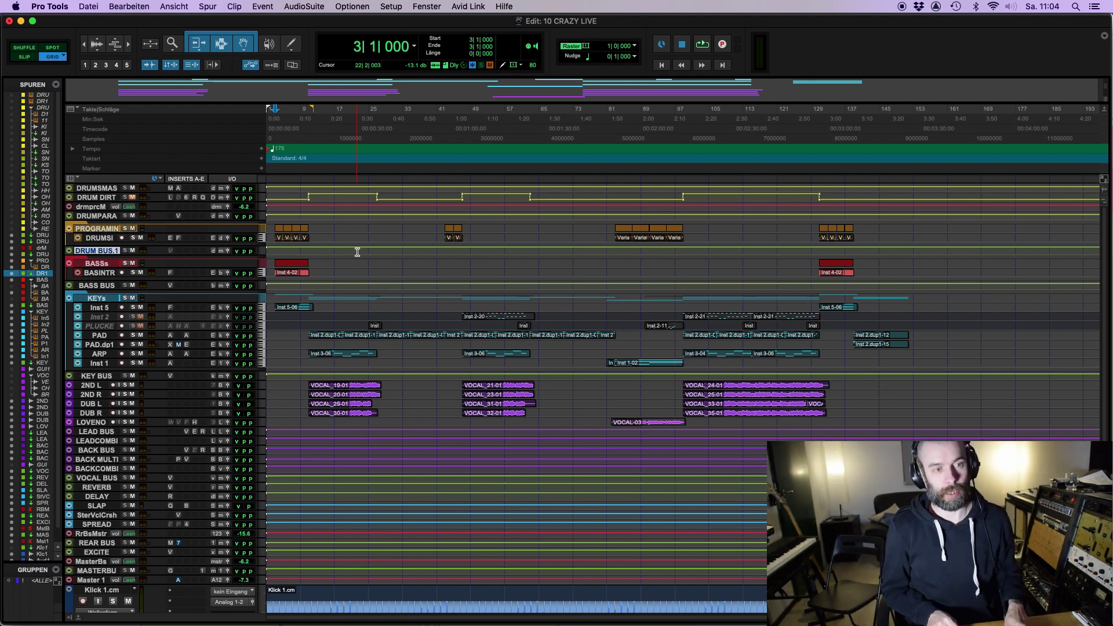
key("space")
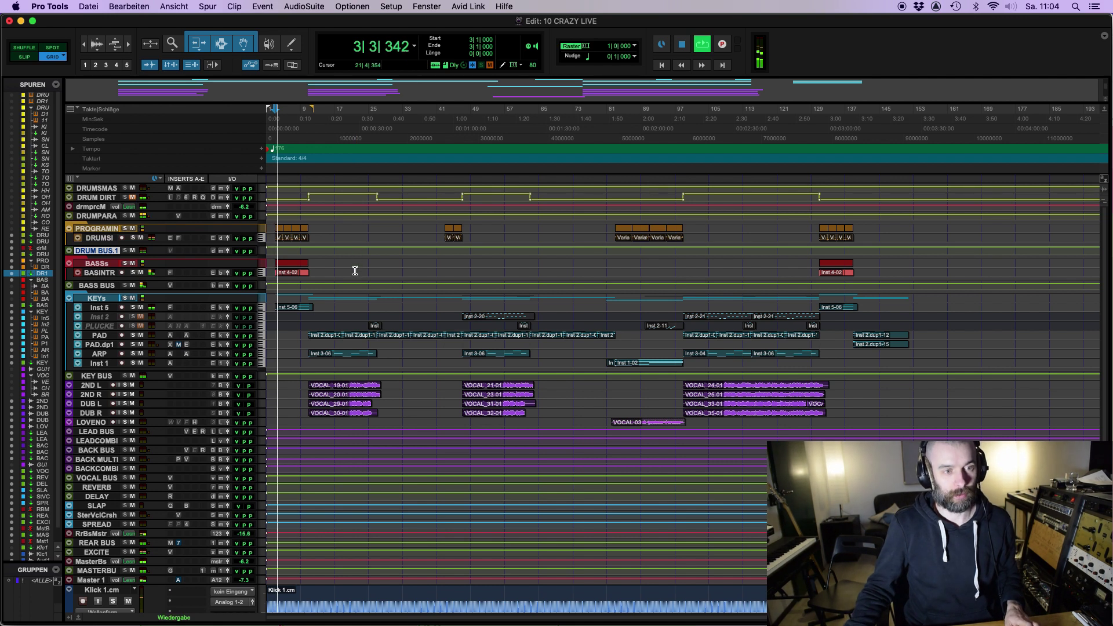
scroll(355, 271, "down", 5)
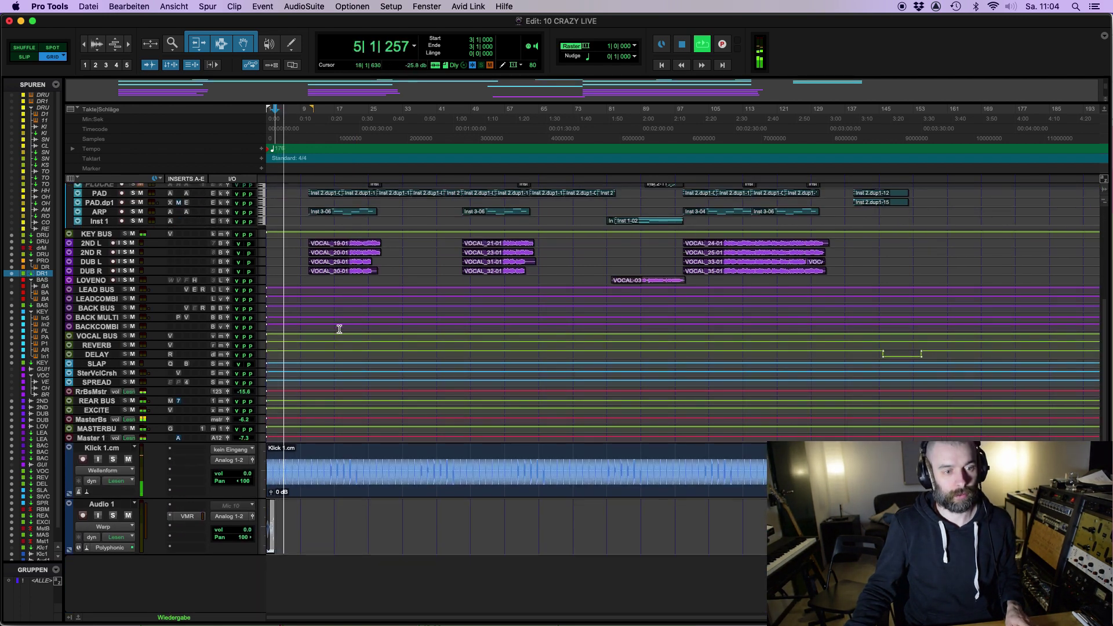
key("space")
key("Return")
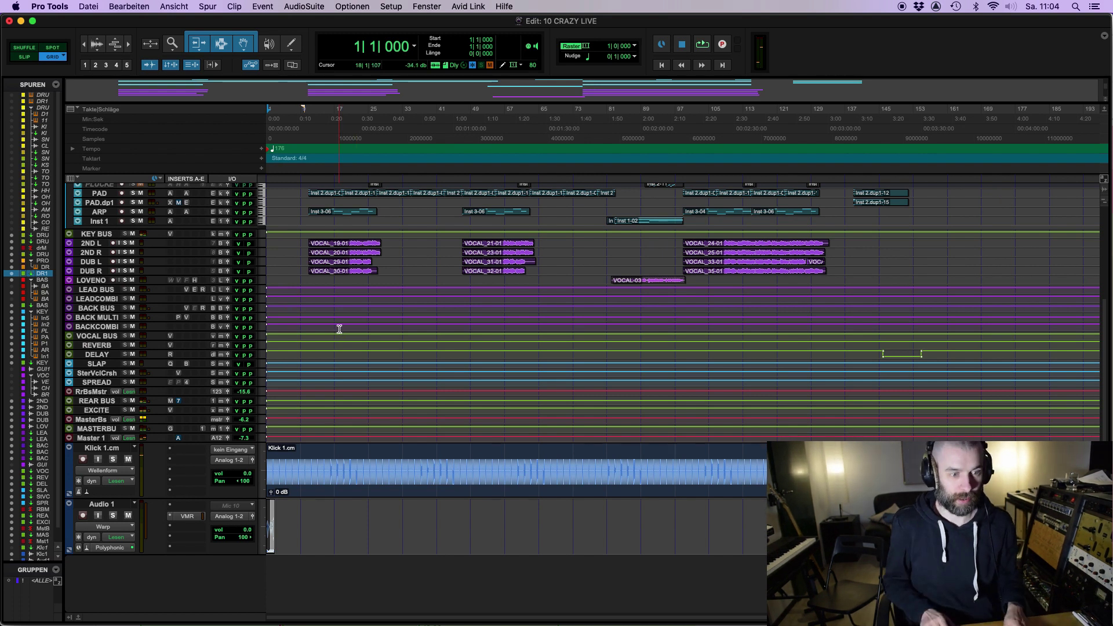
key("space")
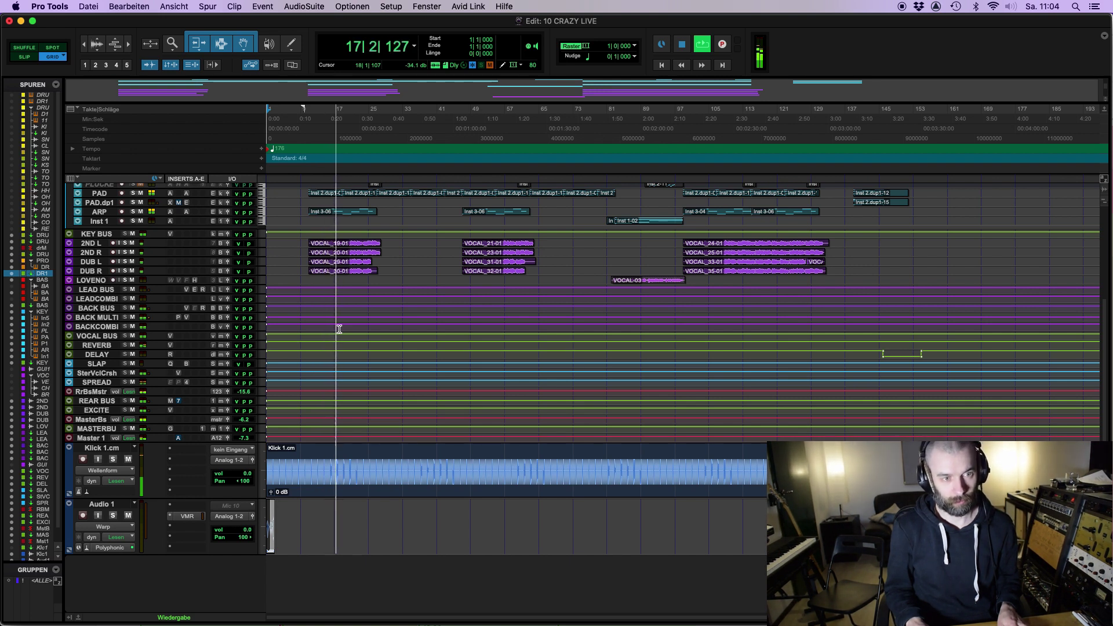
key("space")
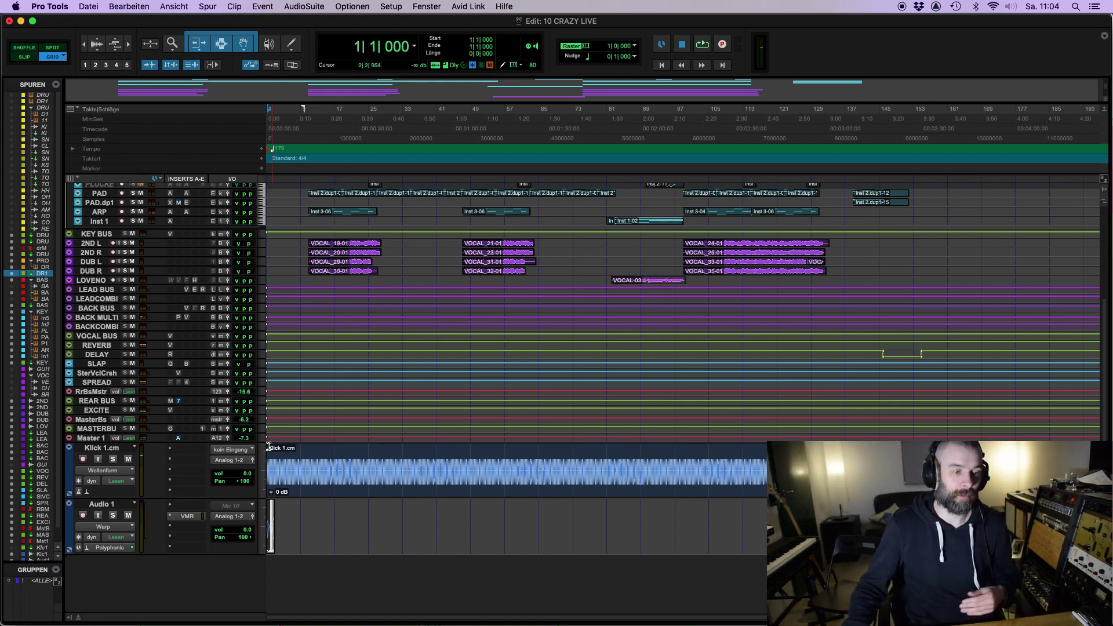
Select the Klick 1.cm and Audio 1 tracks together and solo both of them
left_click(116, 448)
left_click(118, 504, "shift")
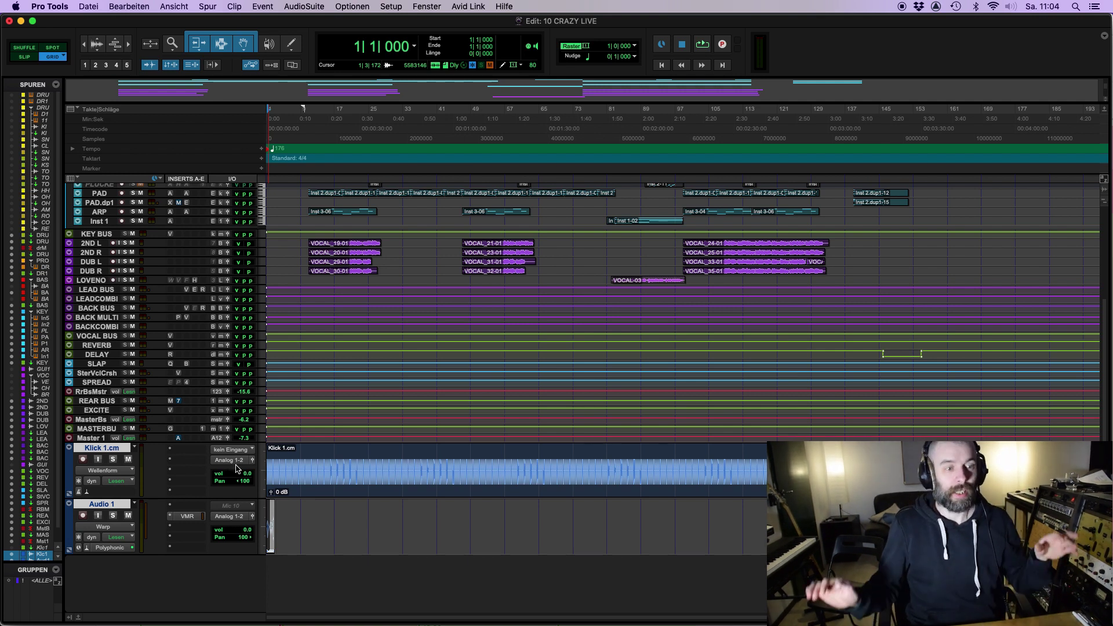
left_click(113, 460)
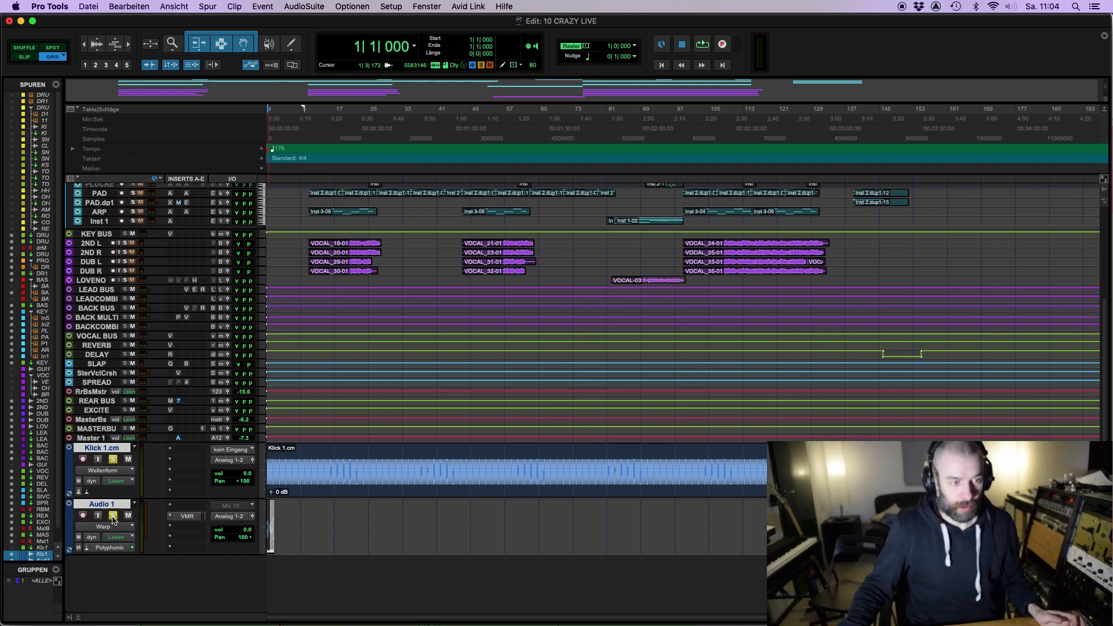
Examine the Klick 1.cm and Audio 1 clips along the timeline and play them from the start of the session
scroll(298, 491, "up", 4)
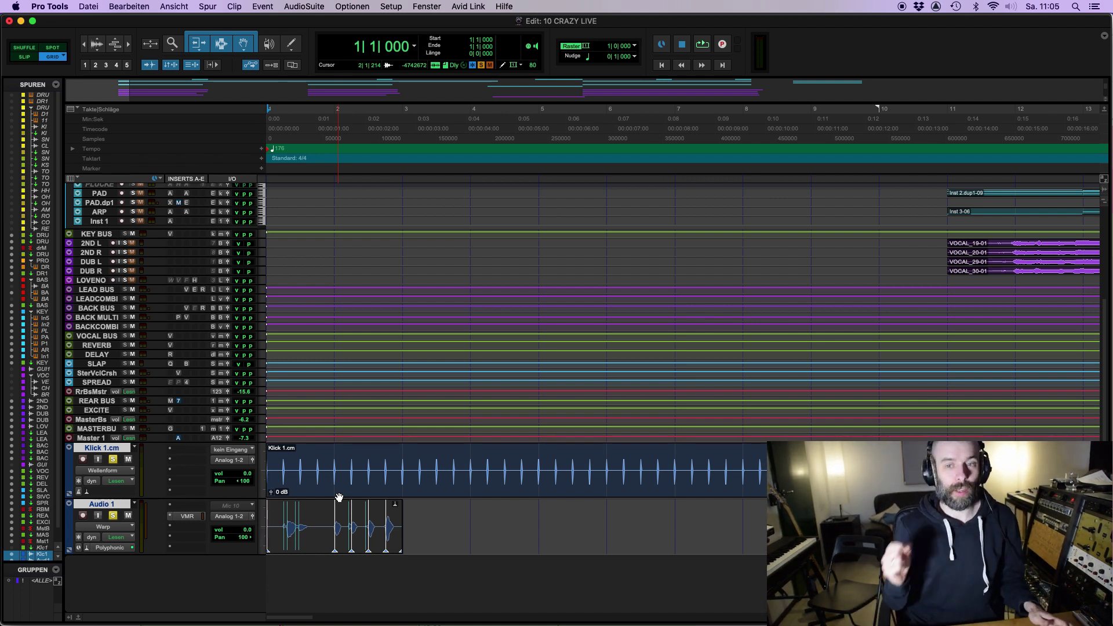
key("r")
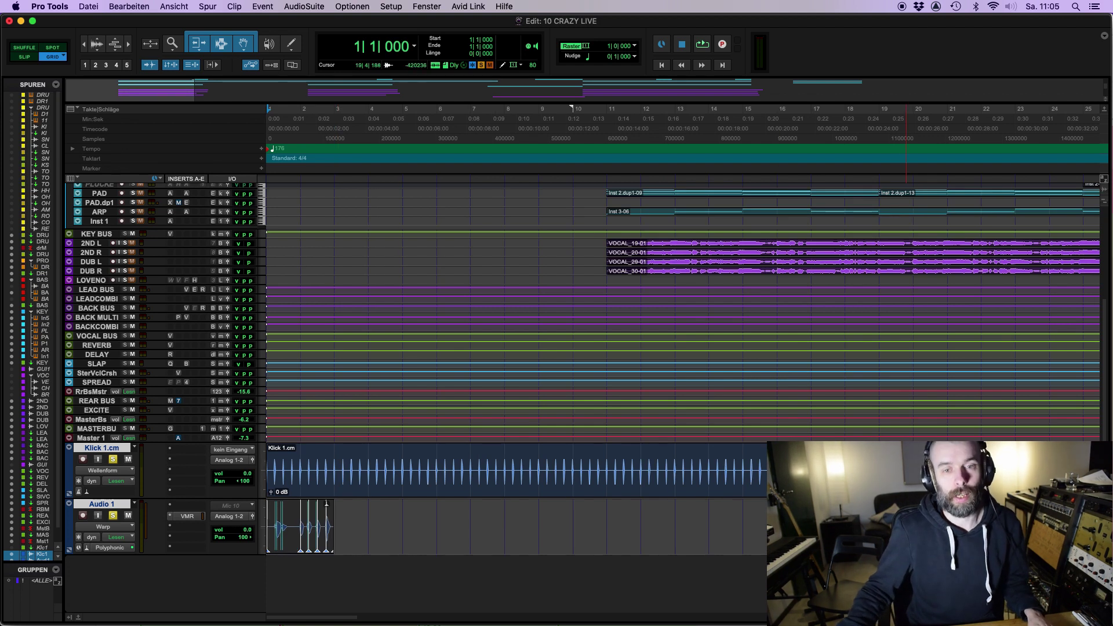
scroll(656, 499, "right", 1)
key("r")
scroll(684, 348, "right", 15)
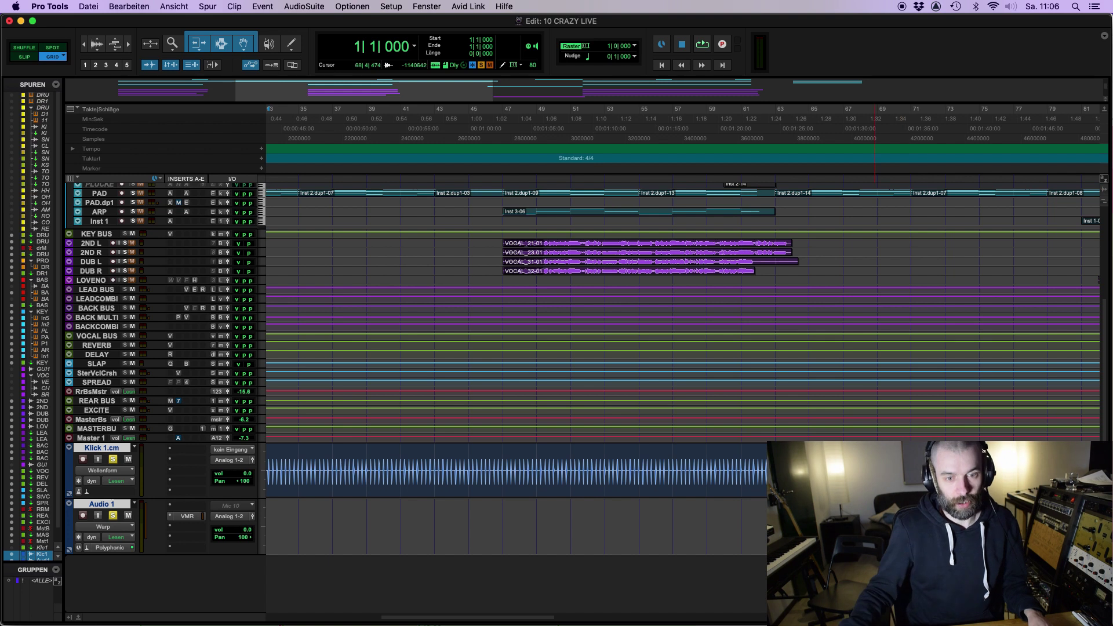
key("Return")
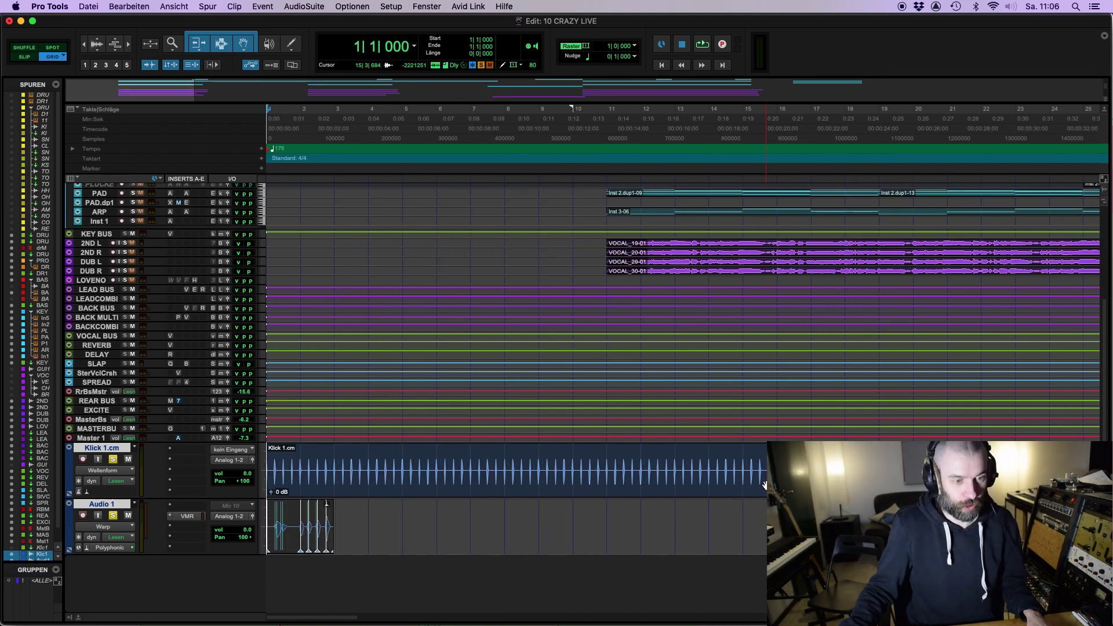
key("super+bracketright")
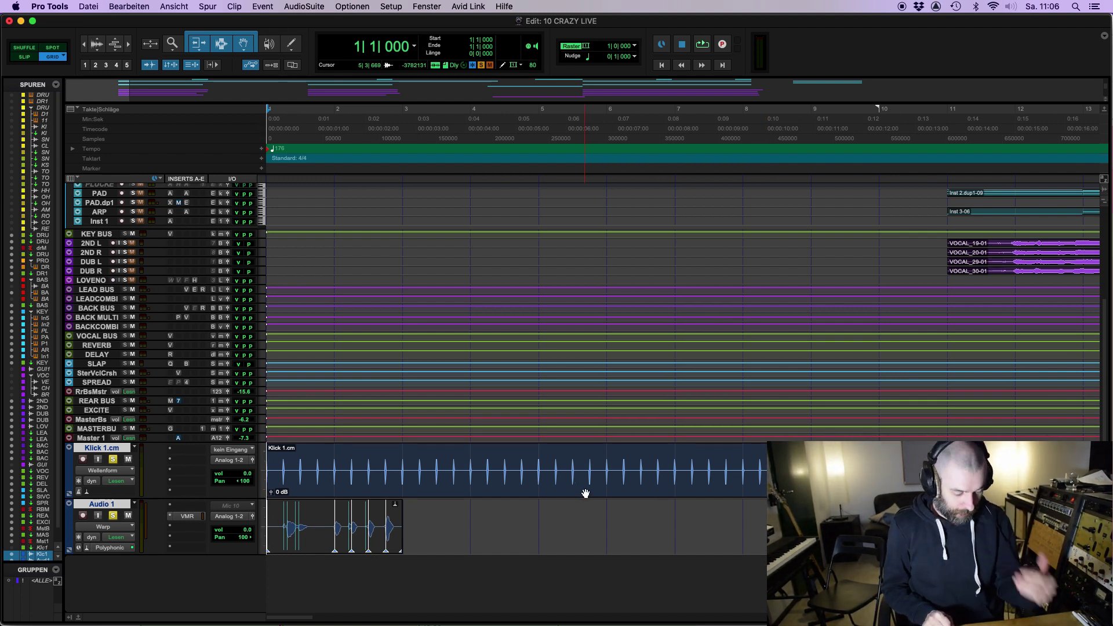
key("space")
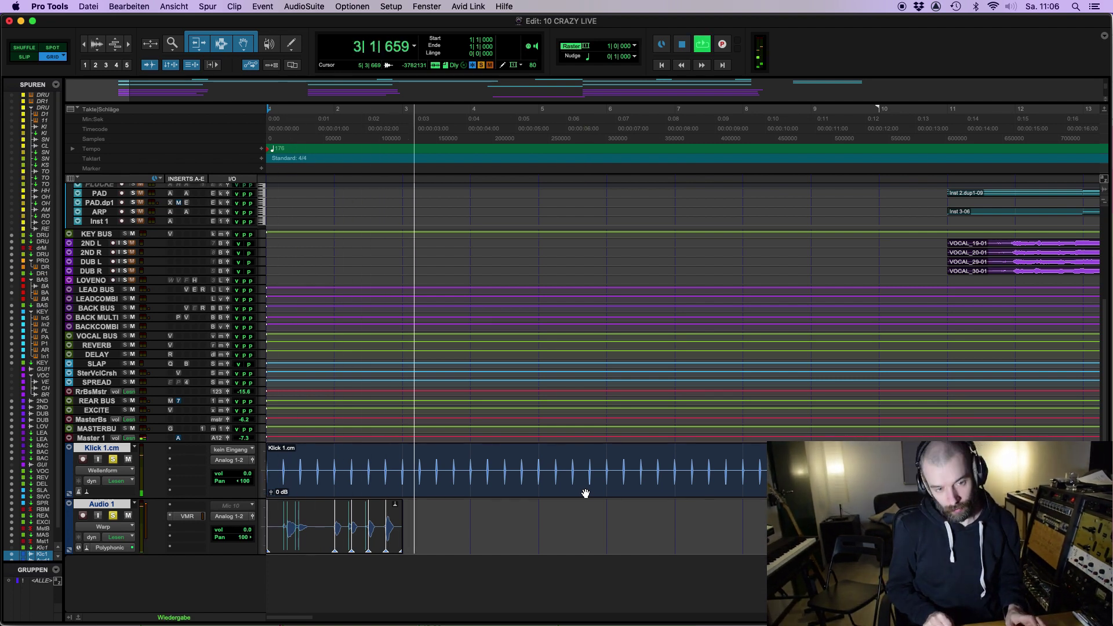
key("space")
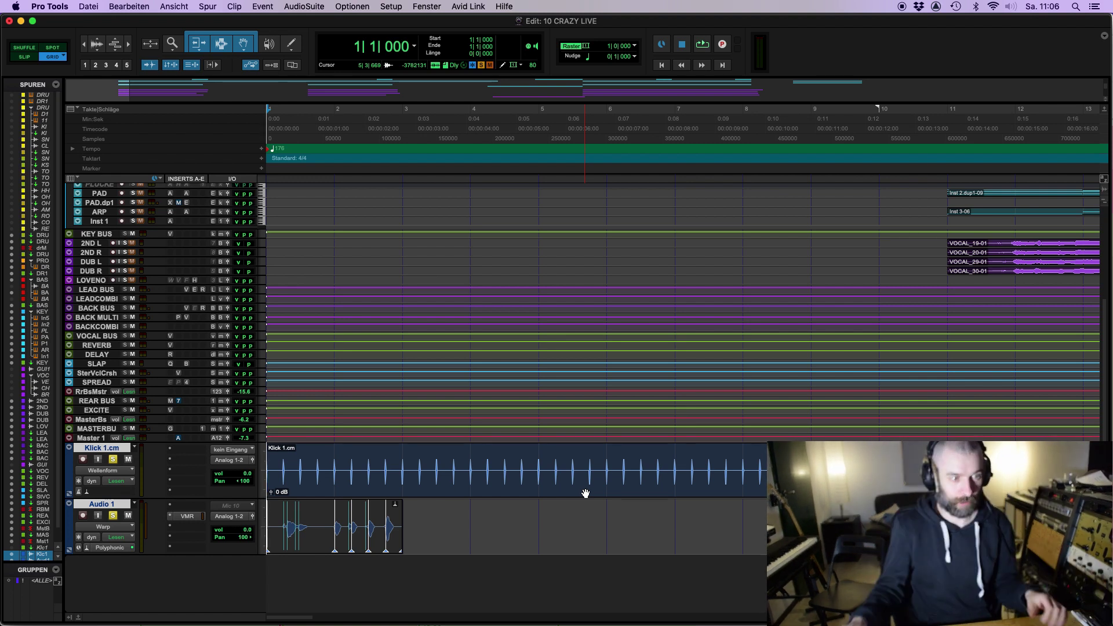
Take the Klick 1.cm and Audio 1 tracks out of solo and mute both of them
left_click(113, 459)
left_click(113, 516)
left_click(128, 515)
left_click(129, 460)
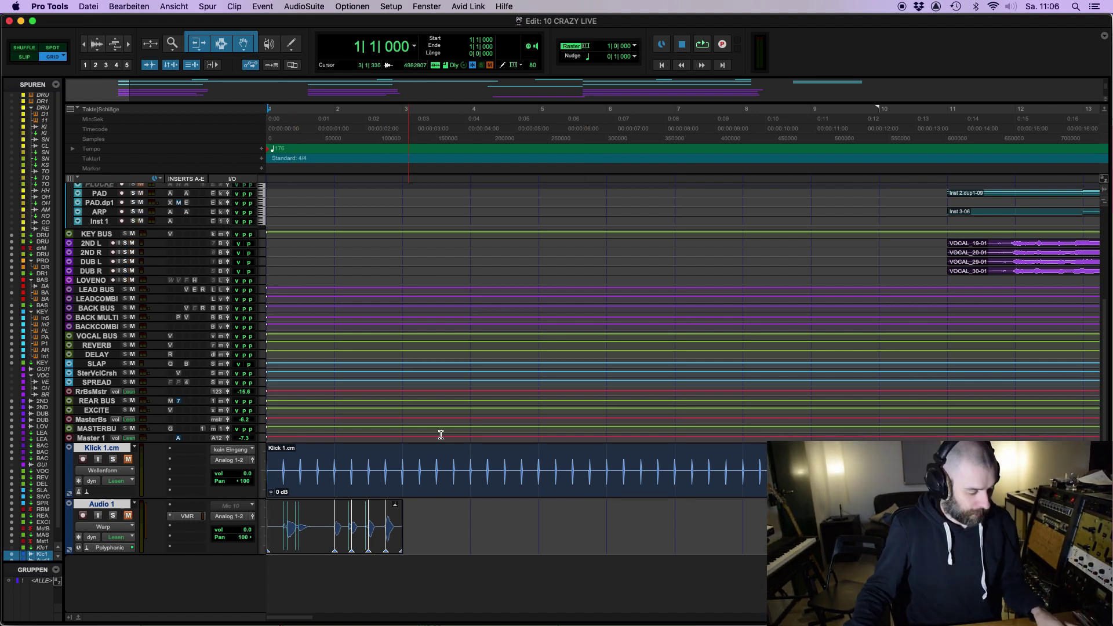
Review the arrangement of all tracks, placing the edit cursor at bar 3 and at bar 11
scroll(464, 406, "up", 5)
key("super+bracketleft")
key("super+bracketleft")
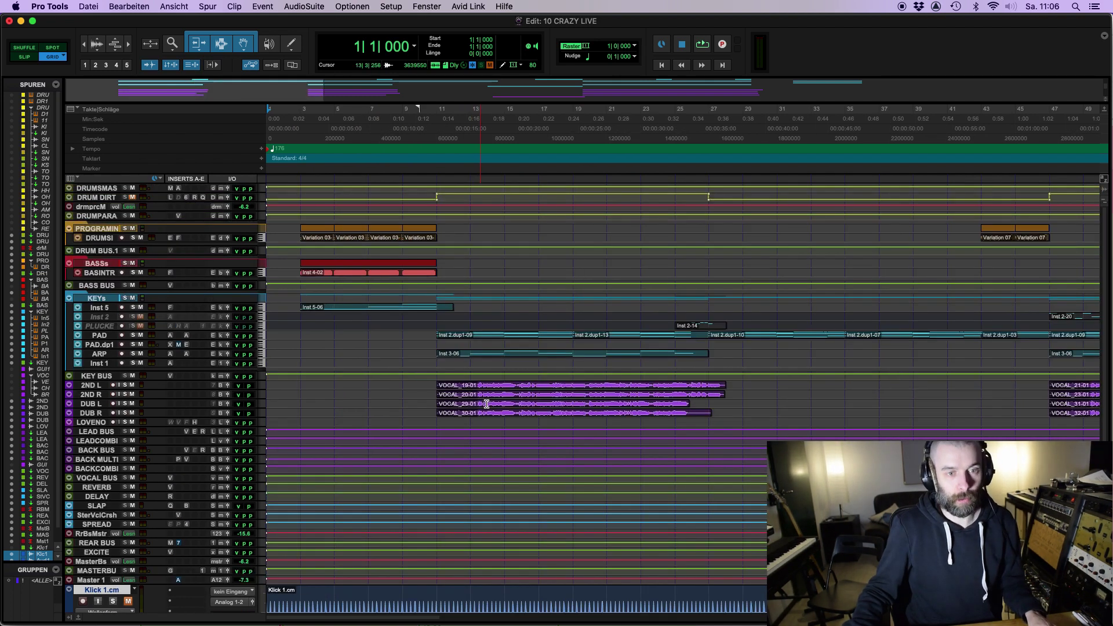
left_click(302, 253)
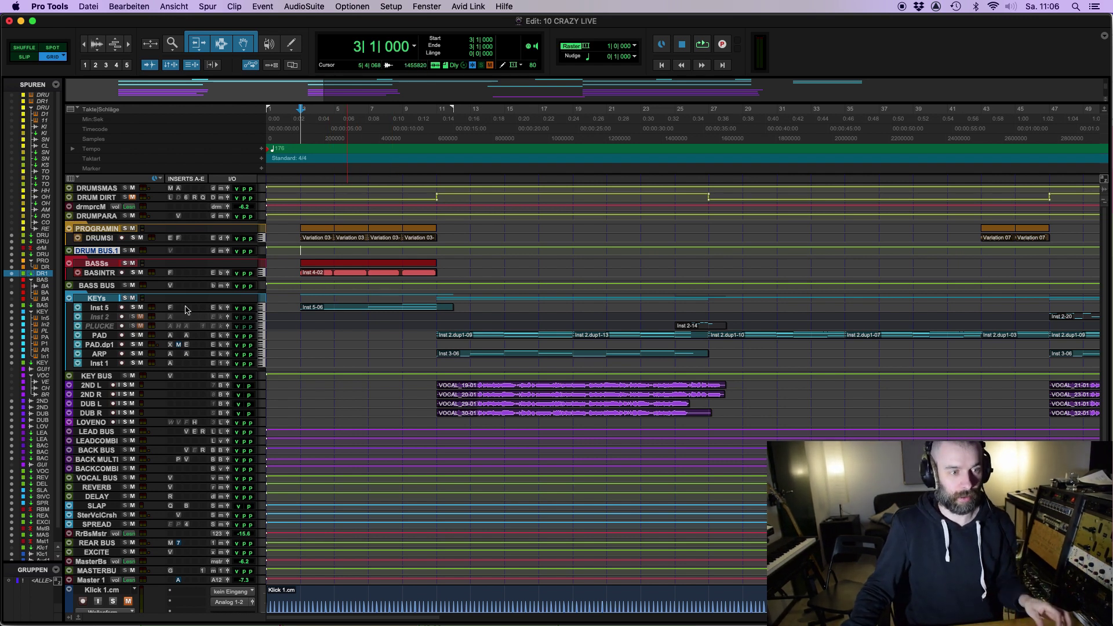
left_click(438, 362)
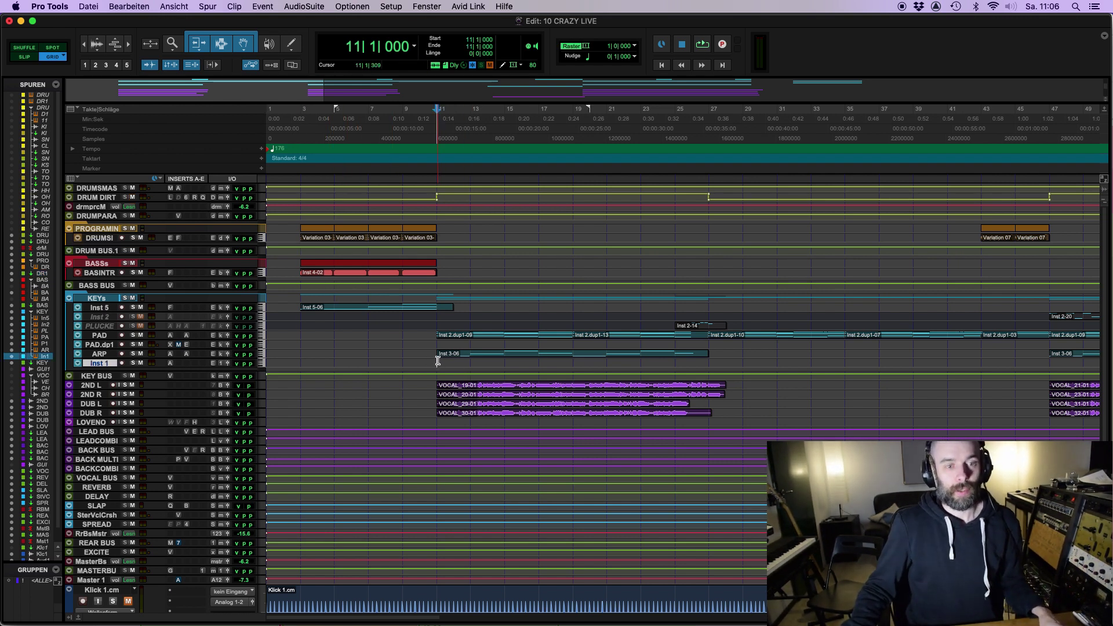
scroll(503, 361, "right", 5)
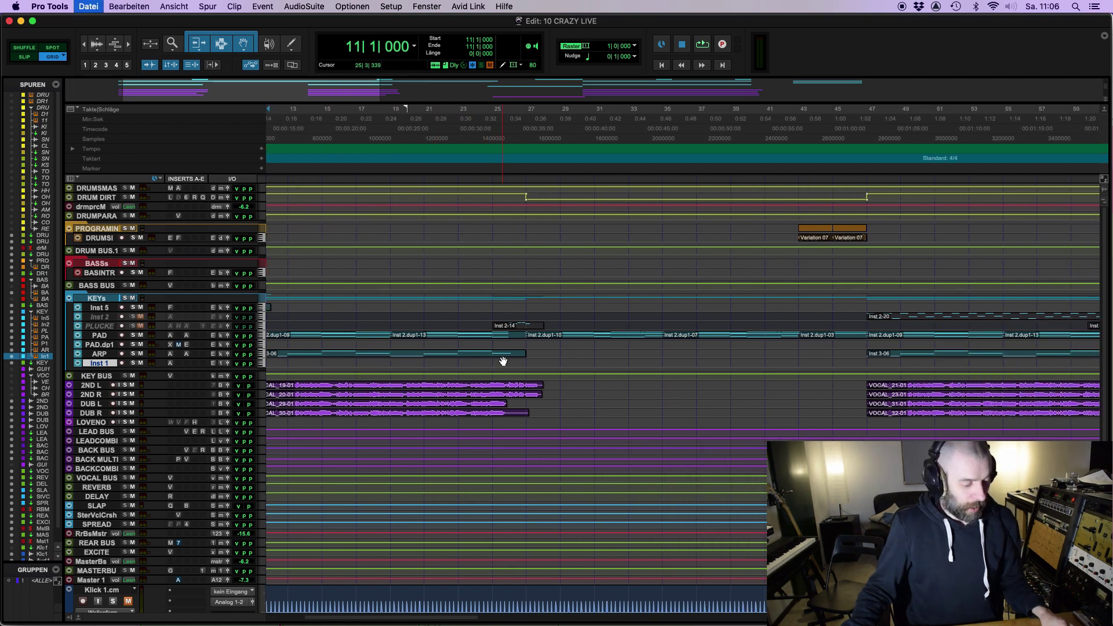
key("alt+a")
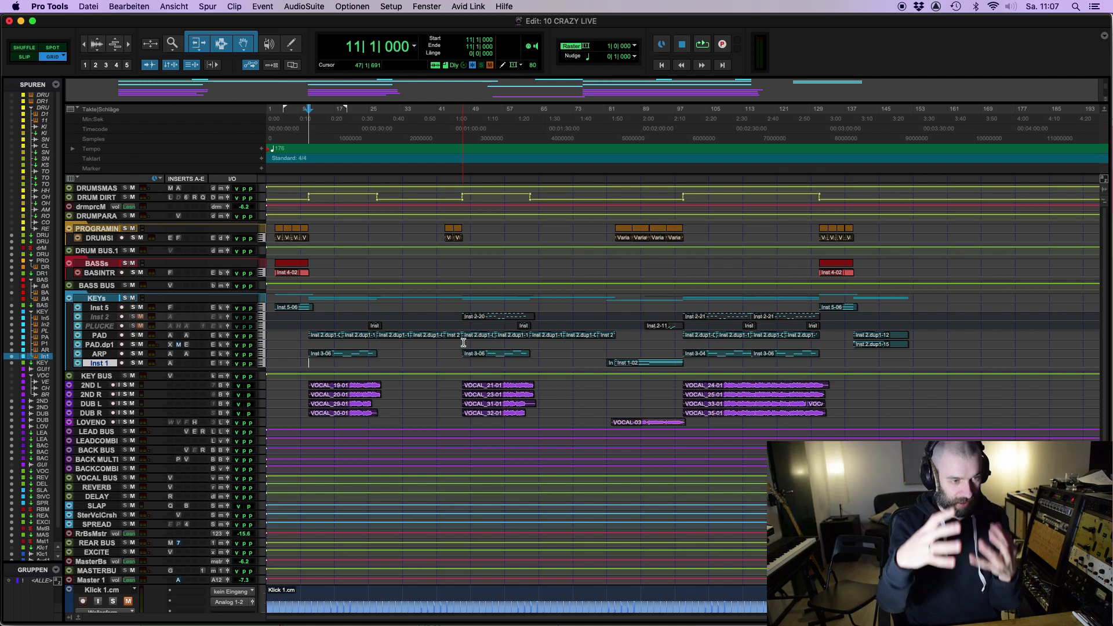
Play the arrangement from bar 82, just before the LOVENO vocal clip, and stop playback
left_click(648, 276)
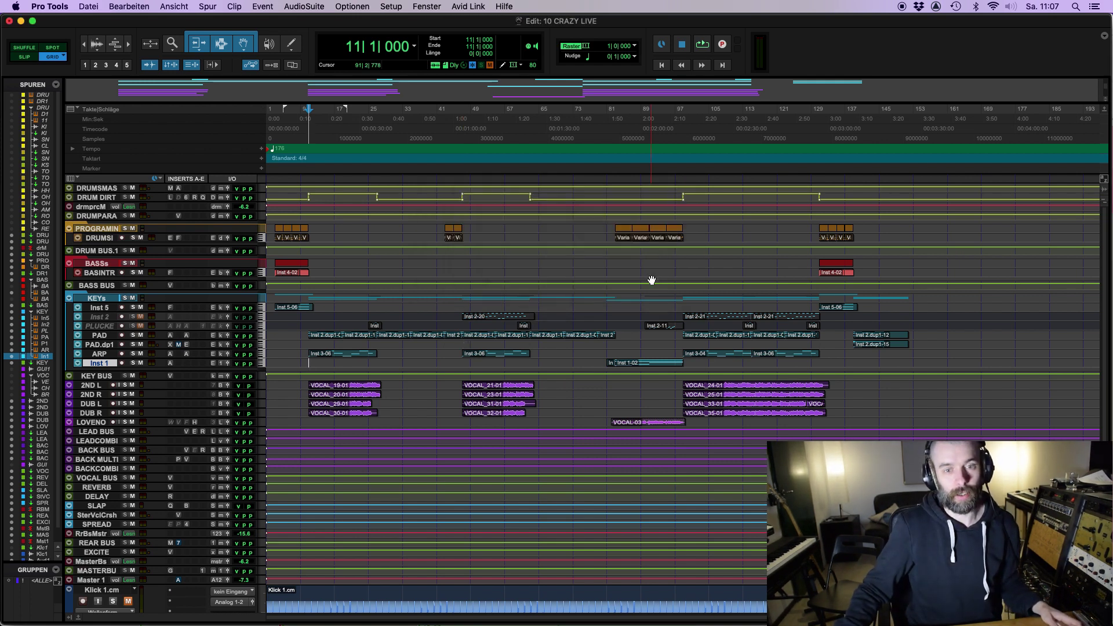
left_click(607, 385)
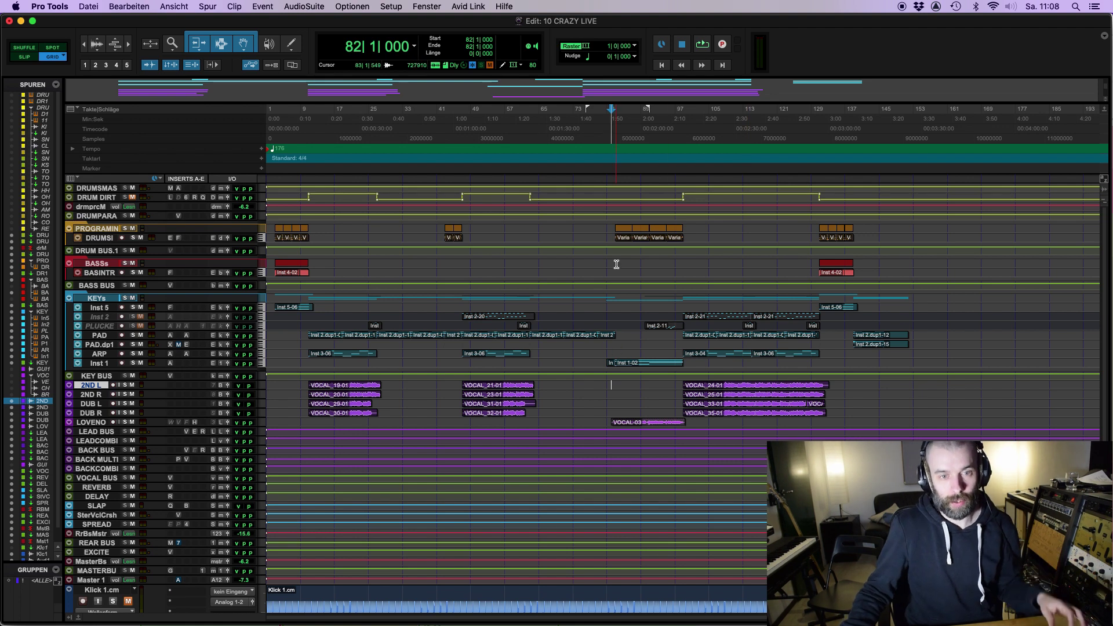
key("space")
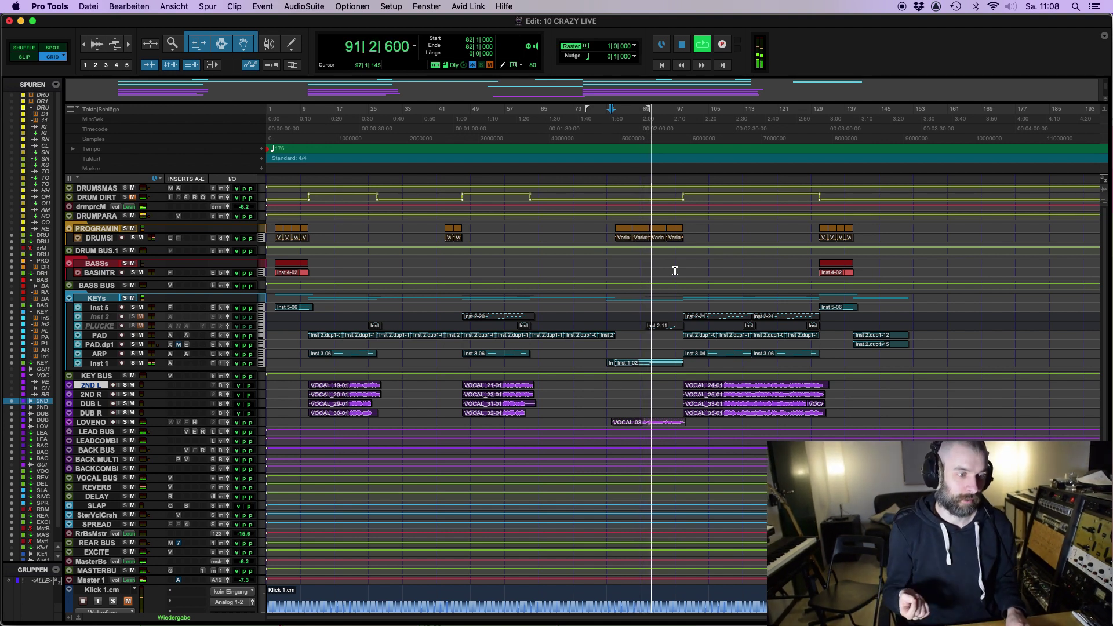
key("space")
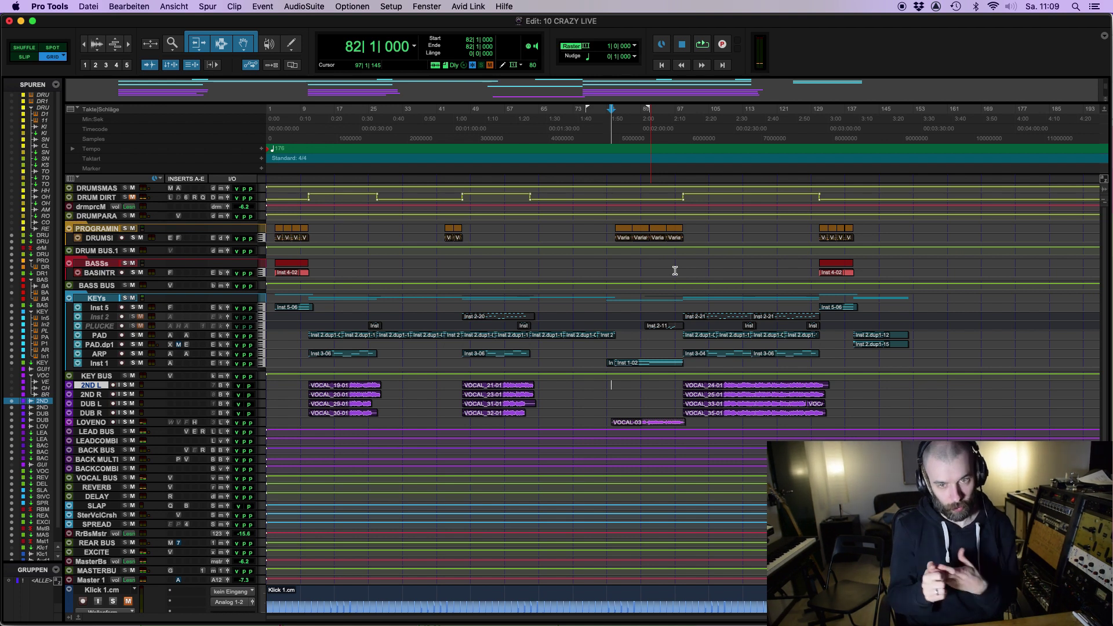
Play the arrangement from bar 99, where the last group of vocal clips begins, and stop playback
left_click(684, 307)
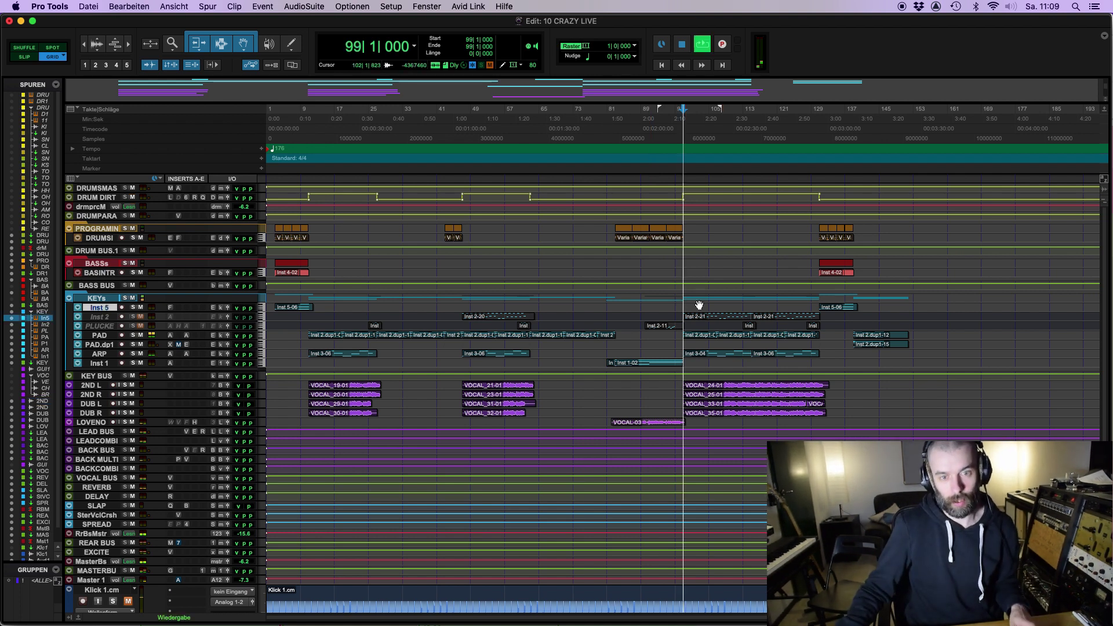
key("space")
key("space")
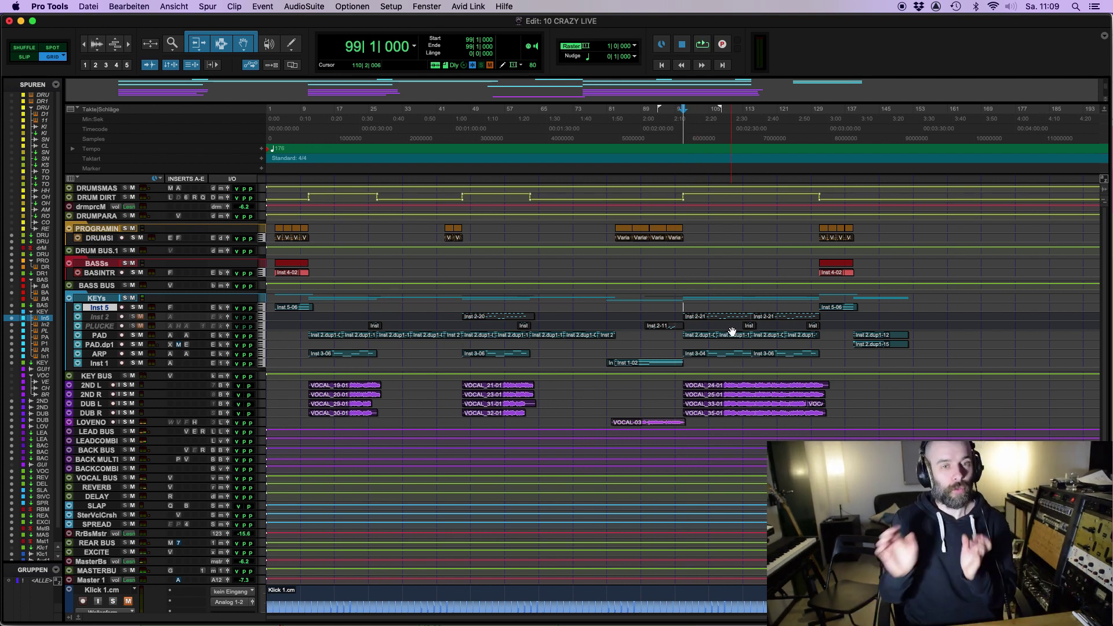
Solo the Klick 1.cm and Audio 1 tracks and take both of them off mute
scroll(461, 295, "down", 5)
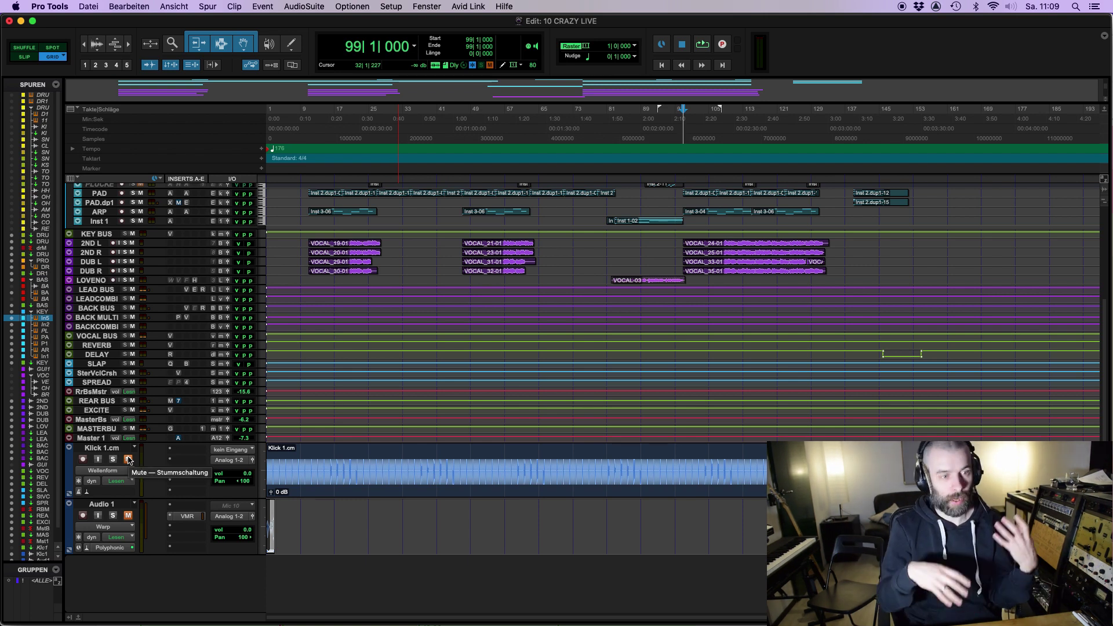
left_click(113, 459)
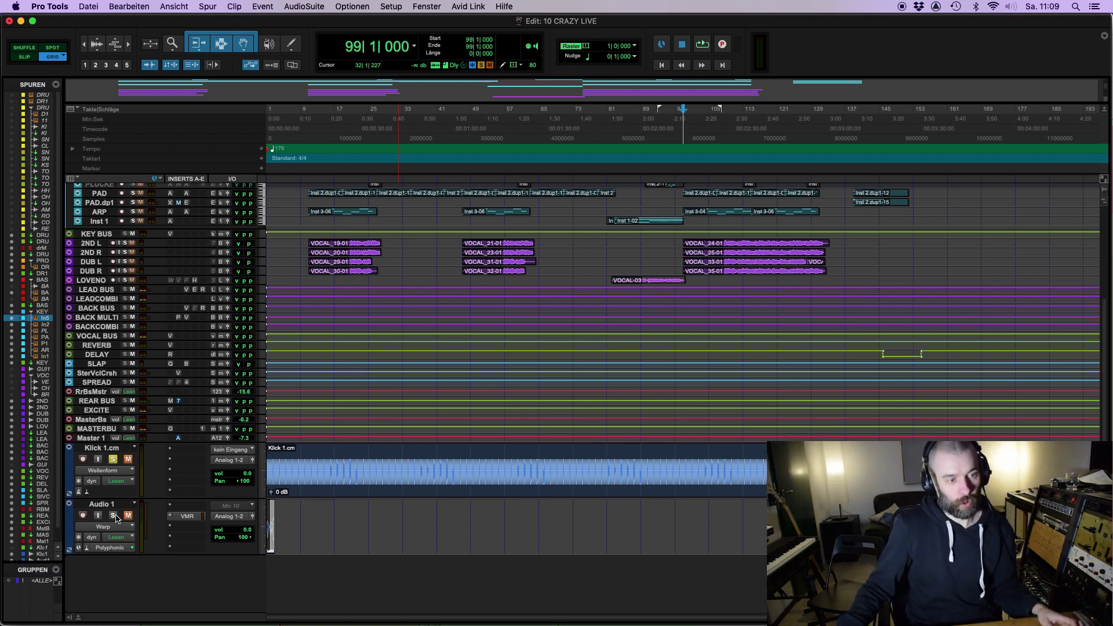
left_click(114, 516)
left_click(128, 459)
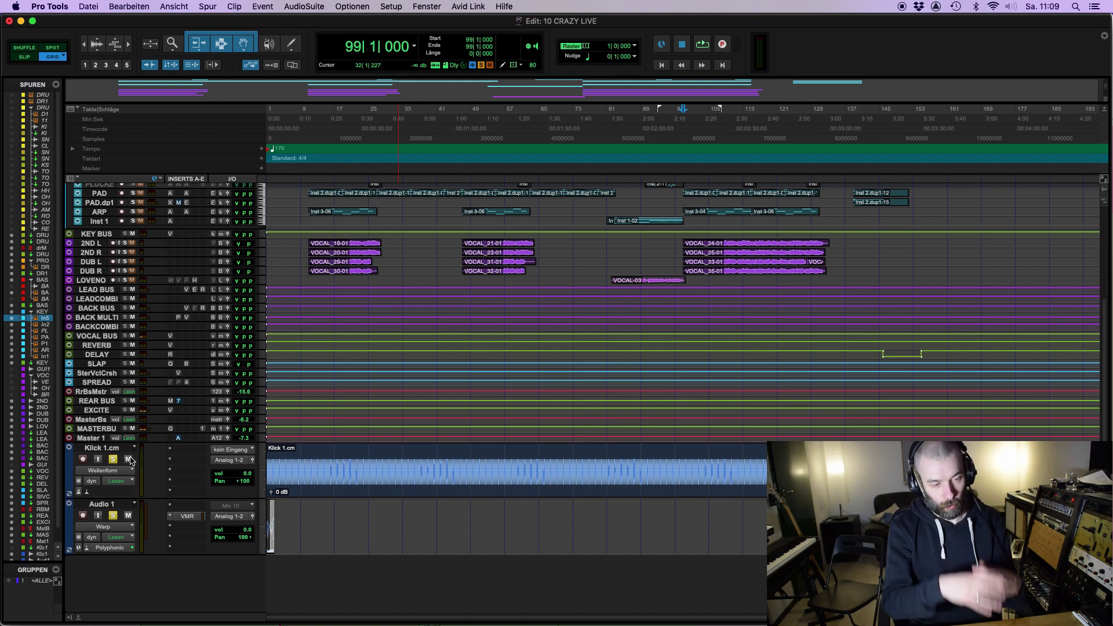